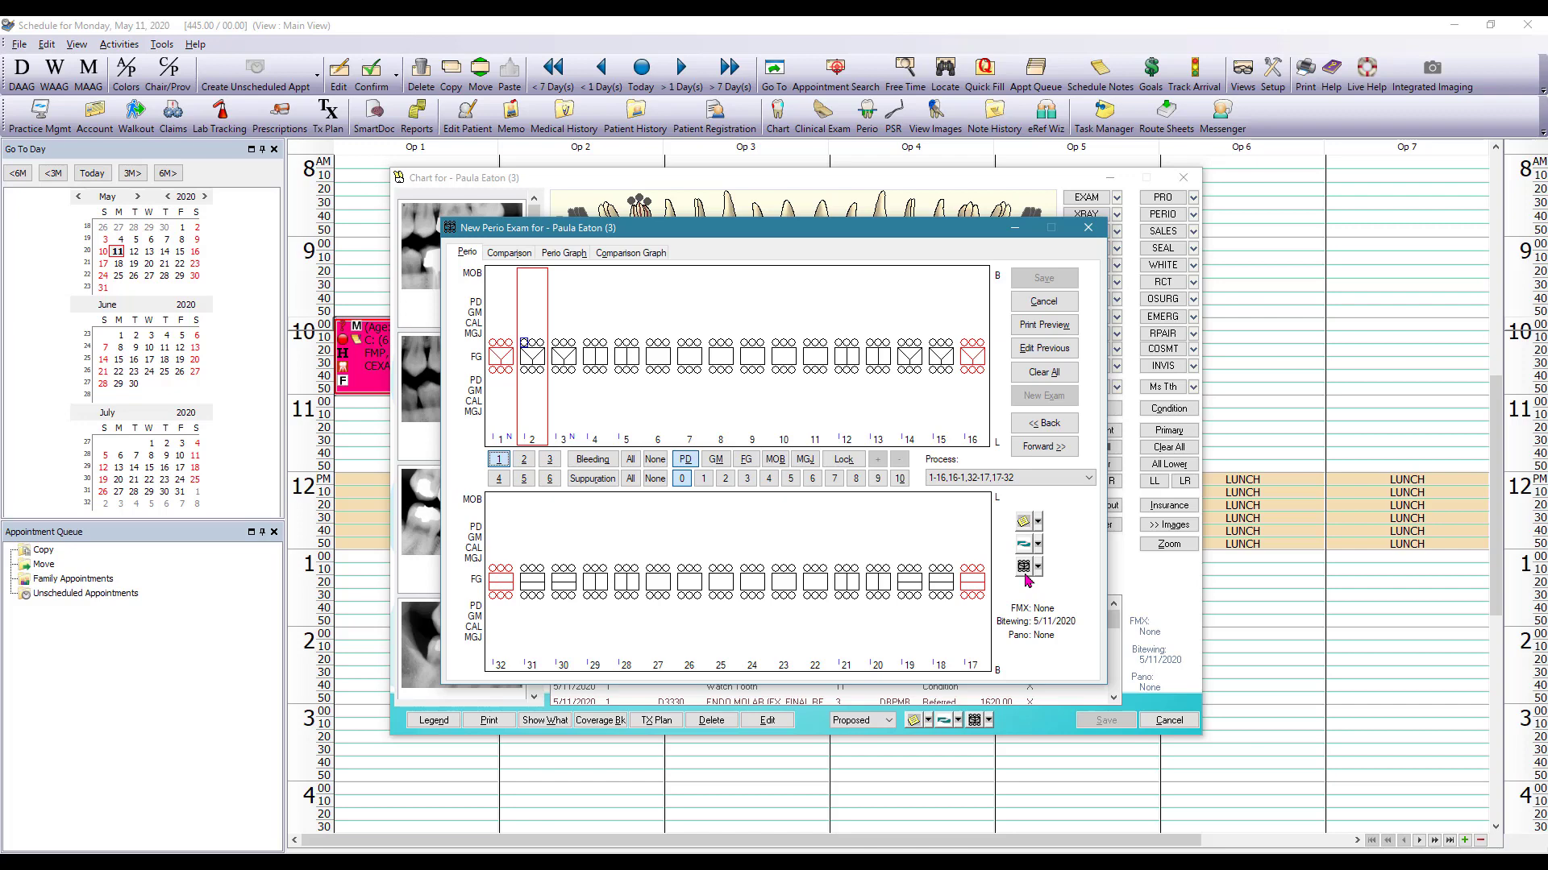
Enter the probing depths for all teeth except 1, 16, 17 and 32, starting with 323, 433, 222, 223 and 212 on the upper buccal side
{"action": "type", "text": "323 433 222 "}
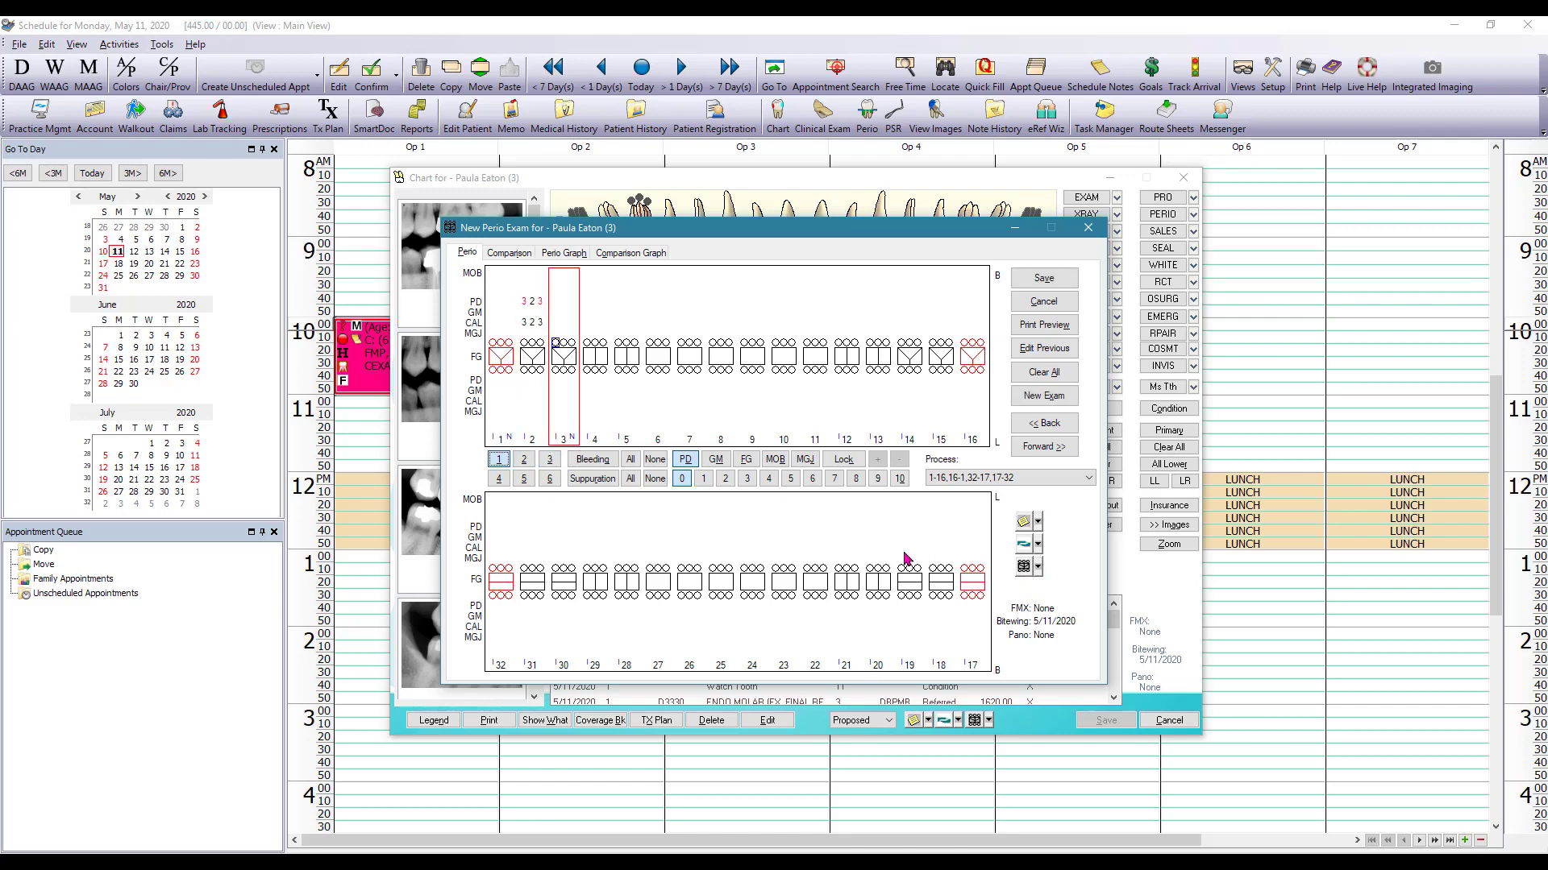
{"action": "type", "text": "223 212 213 313 313 22"}
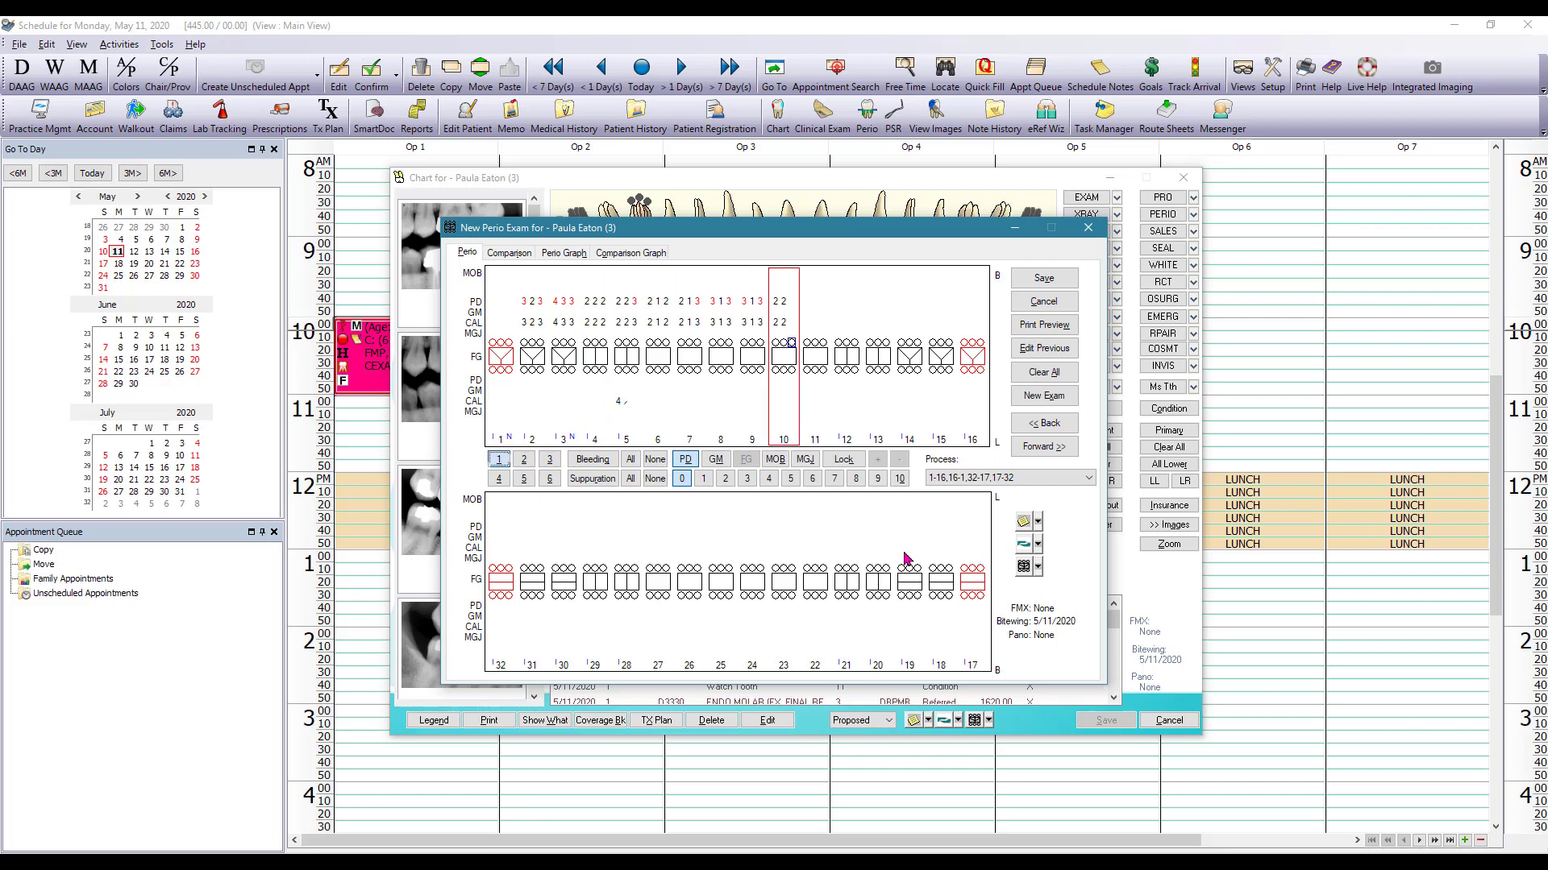
{"action": "type", "text": "3 323 323 322 433 4"}
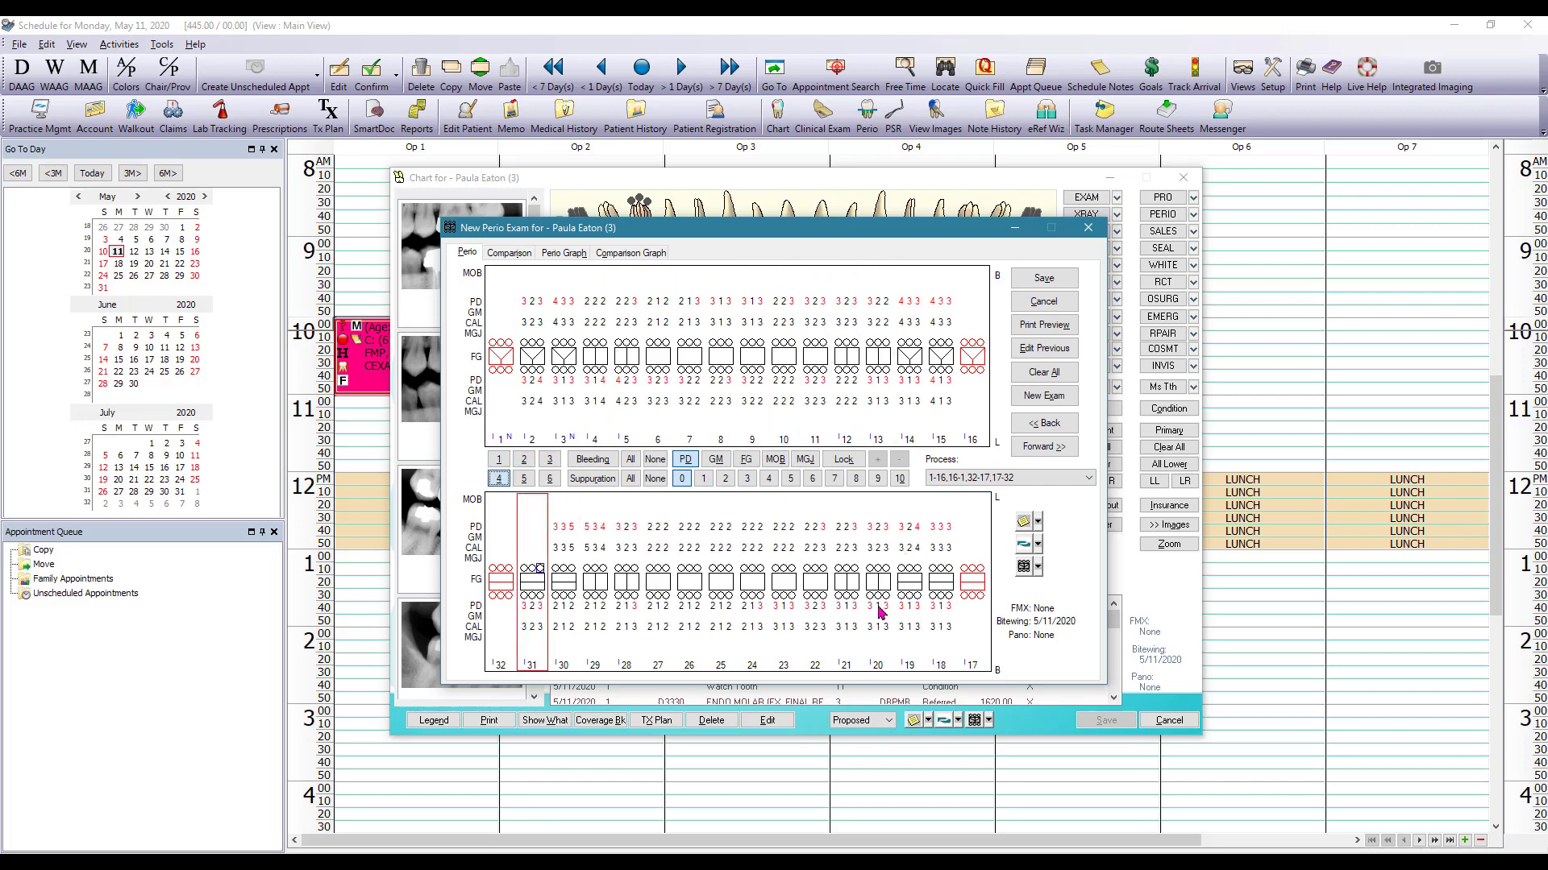
{"action": "type", "text": "33 3"}
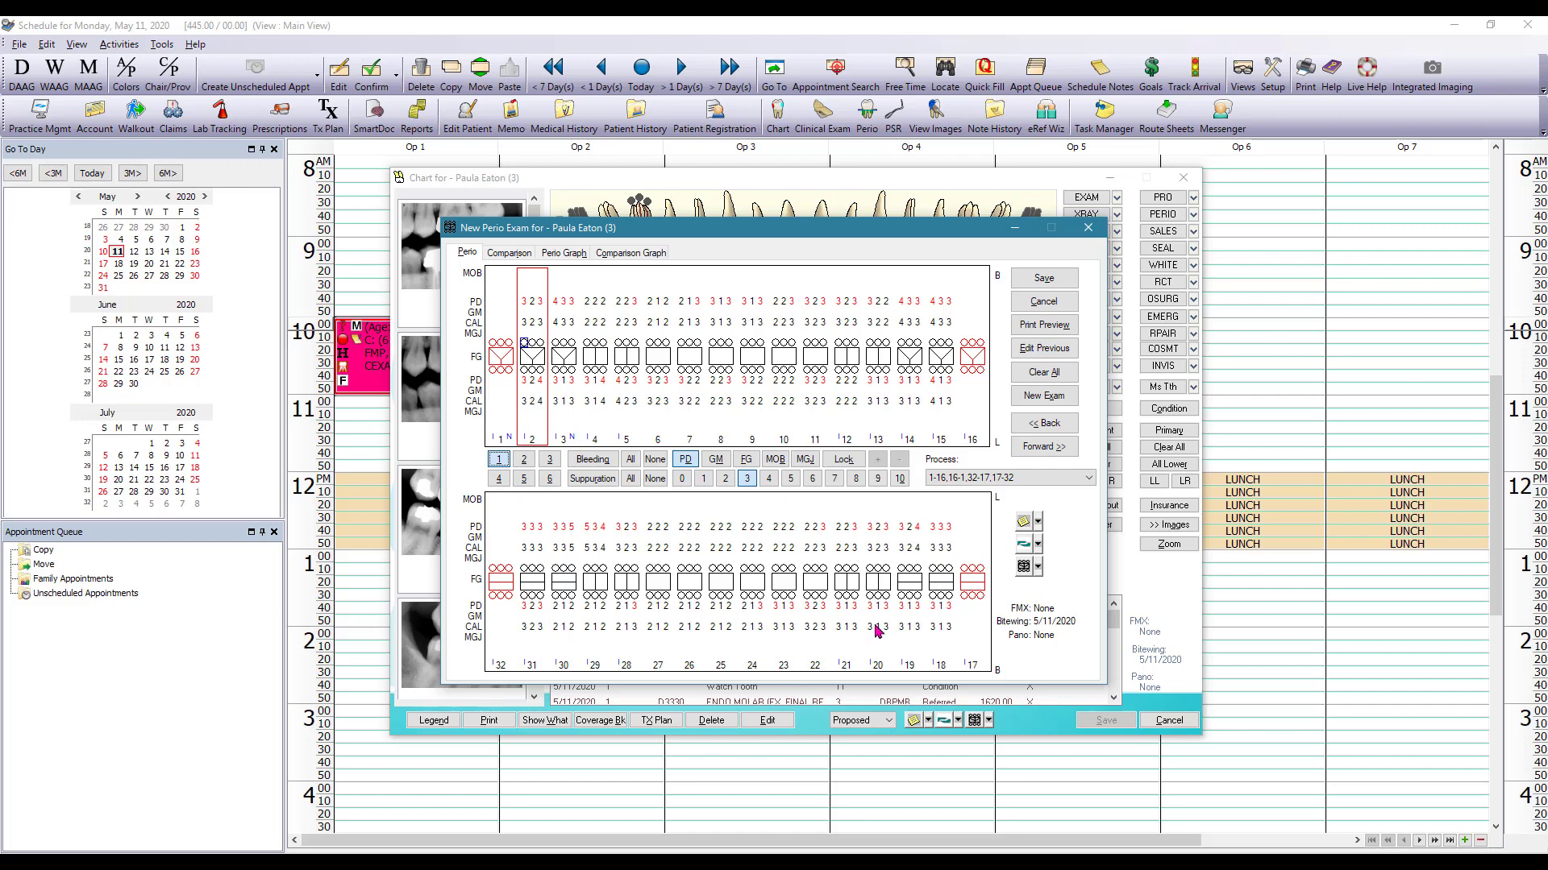
Enter buccal gingival margins of 222 on tooth 2, 322 on tooth 3, and mid-tooth values of 1, 2 and 1 on teeth 4, 5 and 8
{"action": "left_click", "coordinate": [716, 460]}
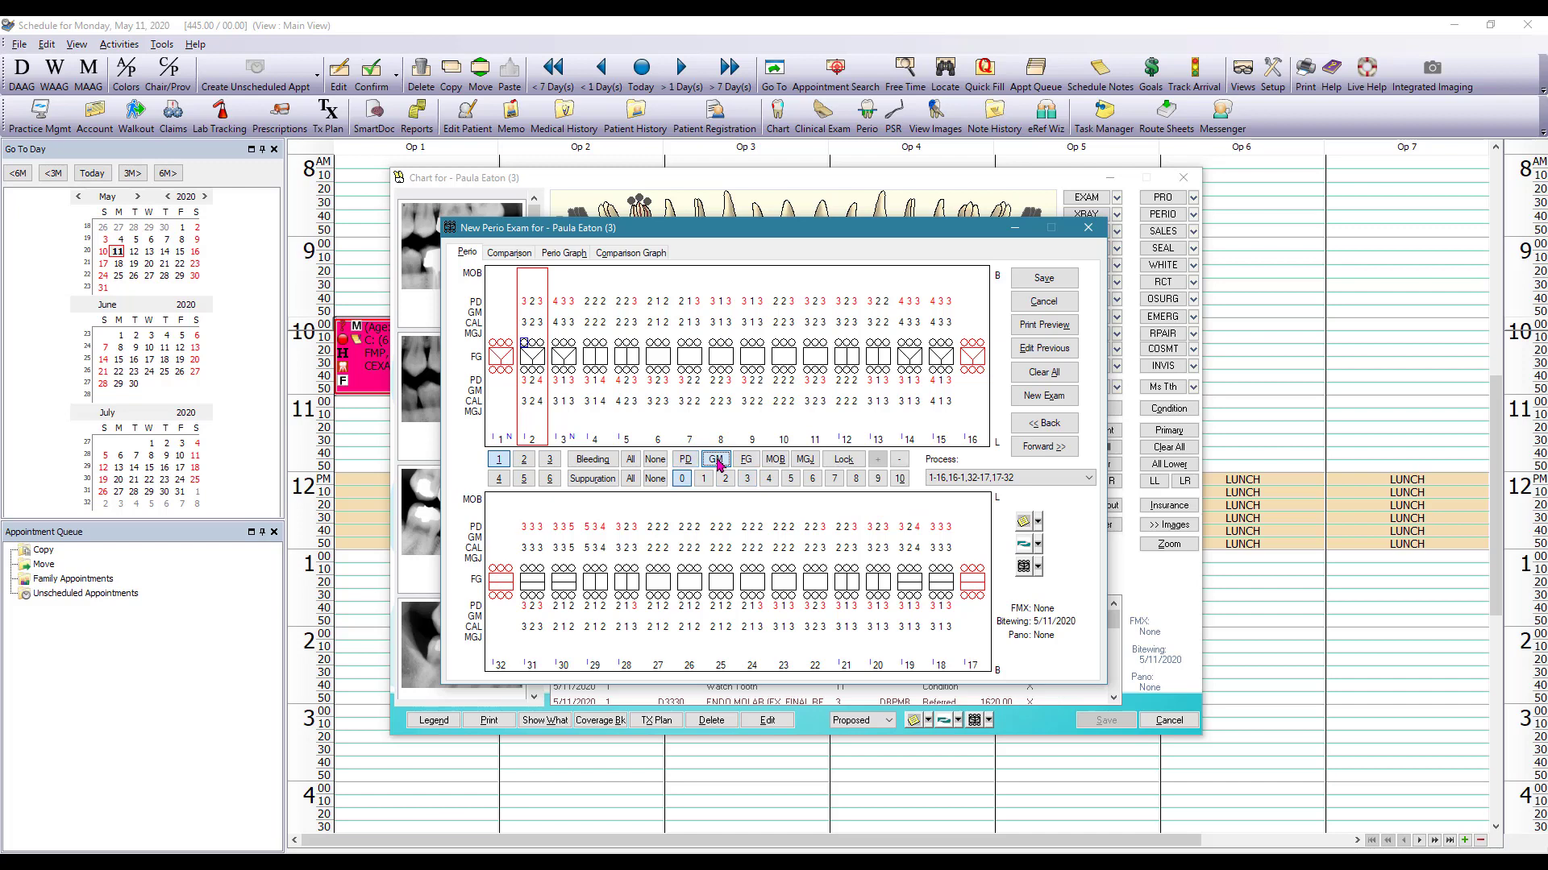
{"action": "type", "text": "22"}
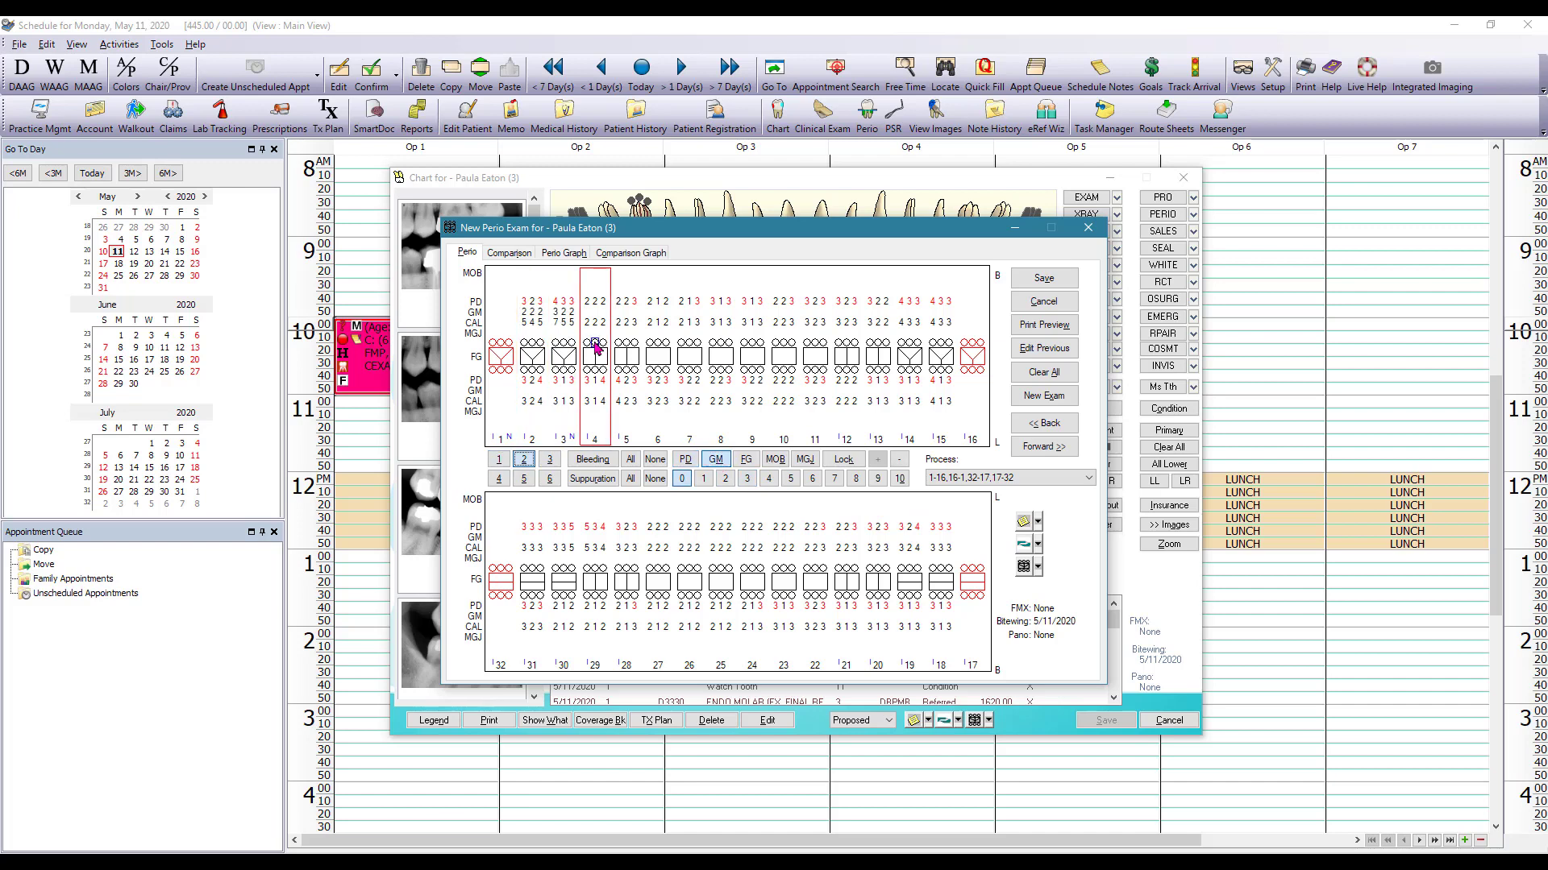
{"action": "type", "text": "23220102"}
{"action": "left_click", "coordinate": [721, 342]}
{"action": "type", "text": "1"}
{"action": "left_click", "coordinate": [754, 344]}
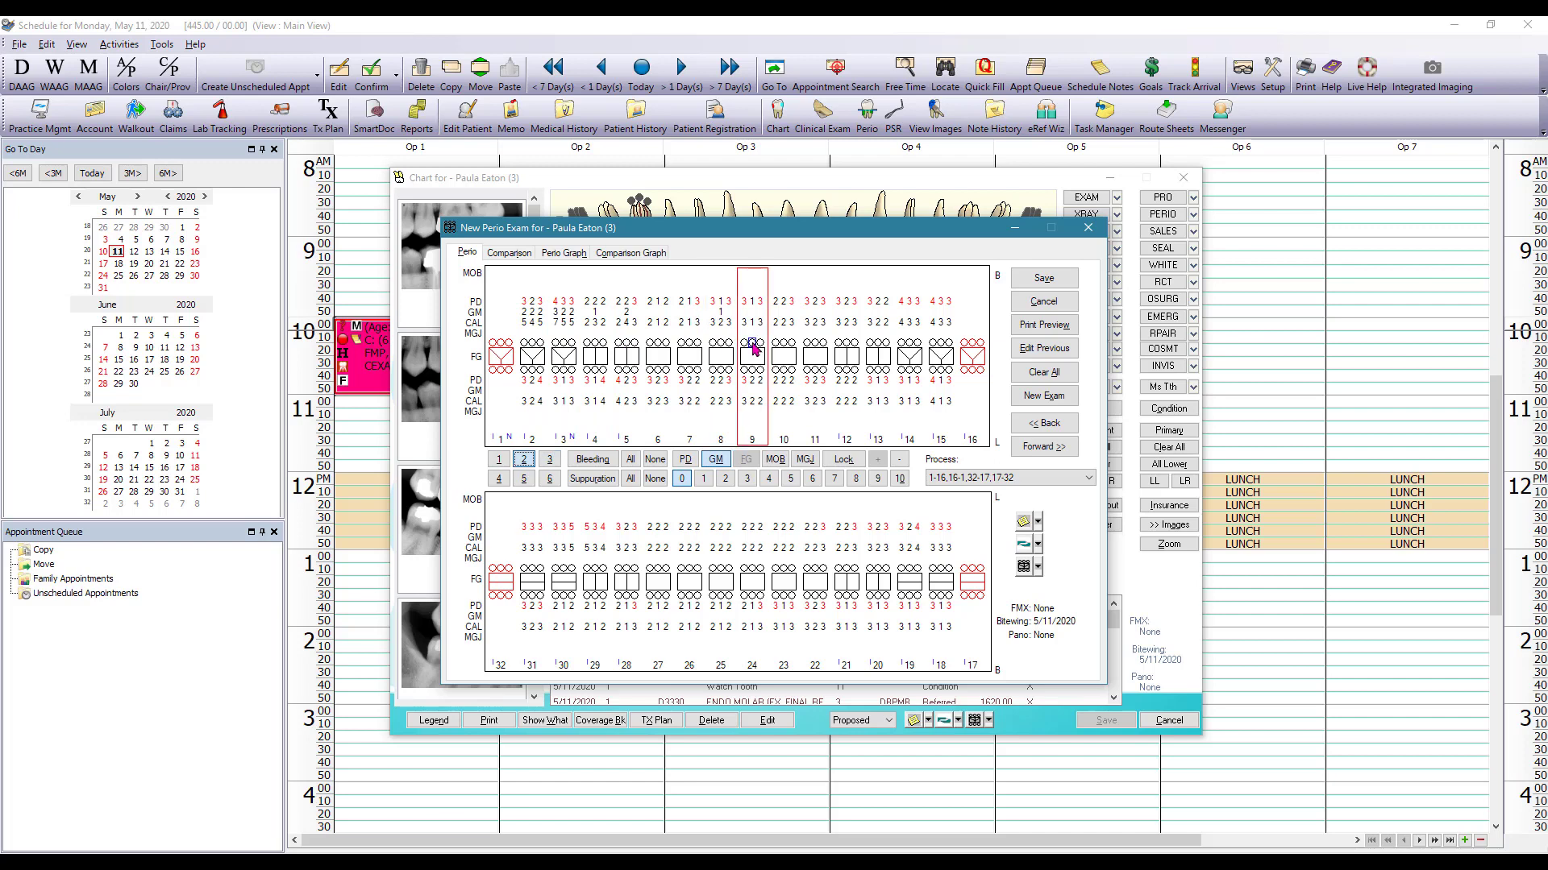
Enter the remaining gingival margins, including buccal values of 1 on tooth 9, 2 on tooth 12, 22 on tooth 13 and 123 on tooth 14
{"action": "type", "text": "1"}
{"action": "left_click", "coordinate": [848, 343]}
{"action": "type", "text": "2"}
{"action": "left_click", "coordinate": [880, 344]}
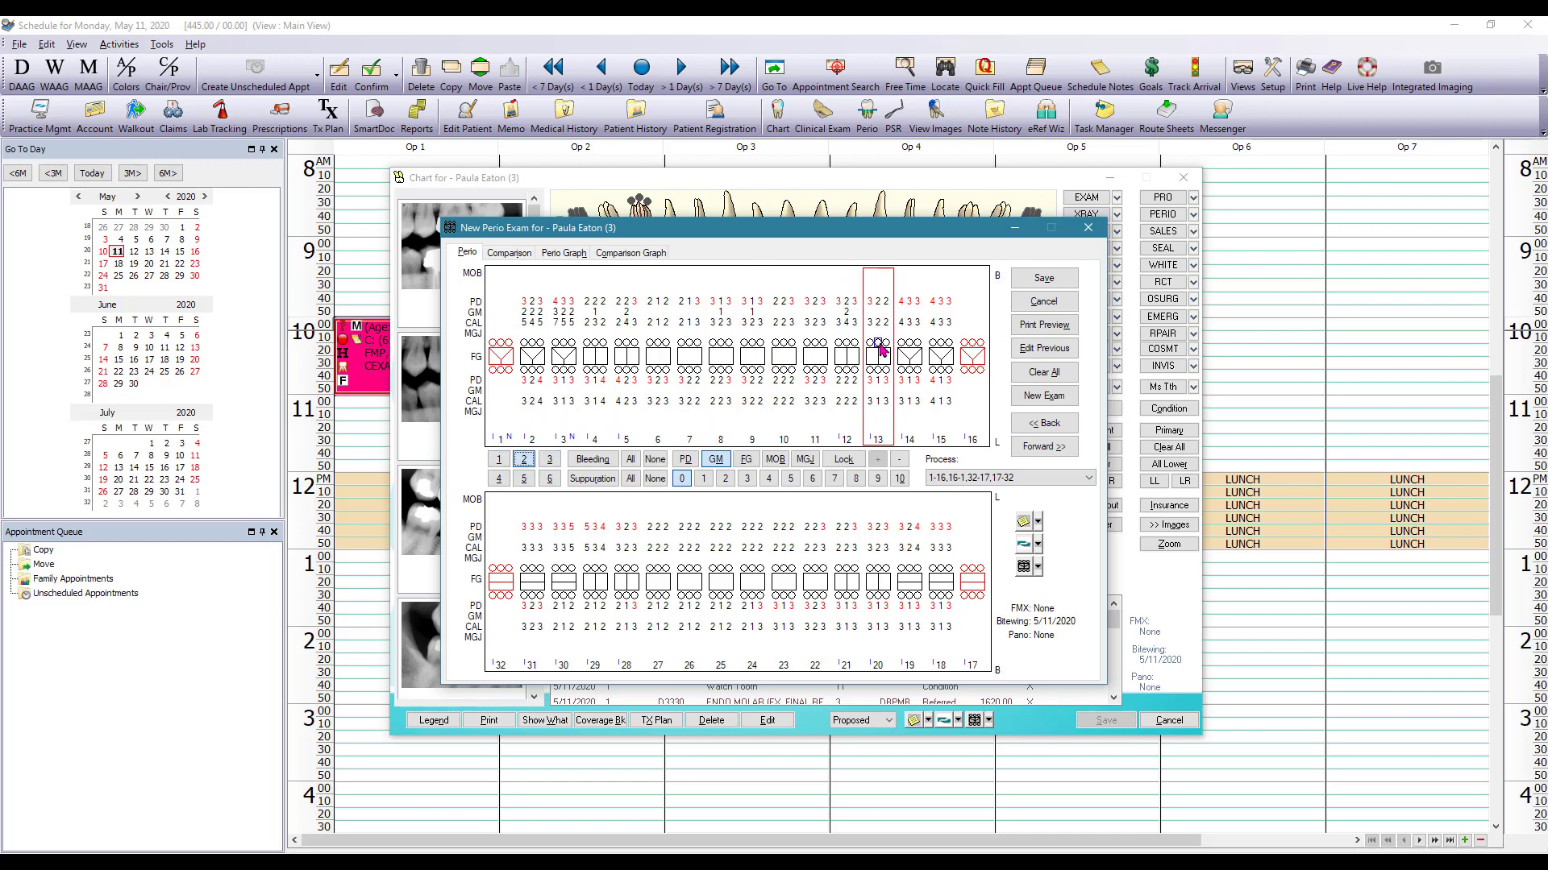
{"action": "type", "text": "22"}
{"action": "type", "text": "123"}
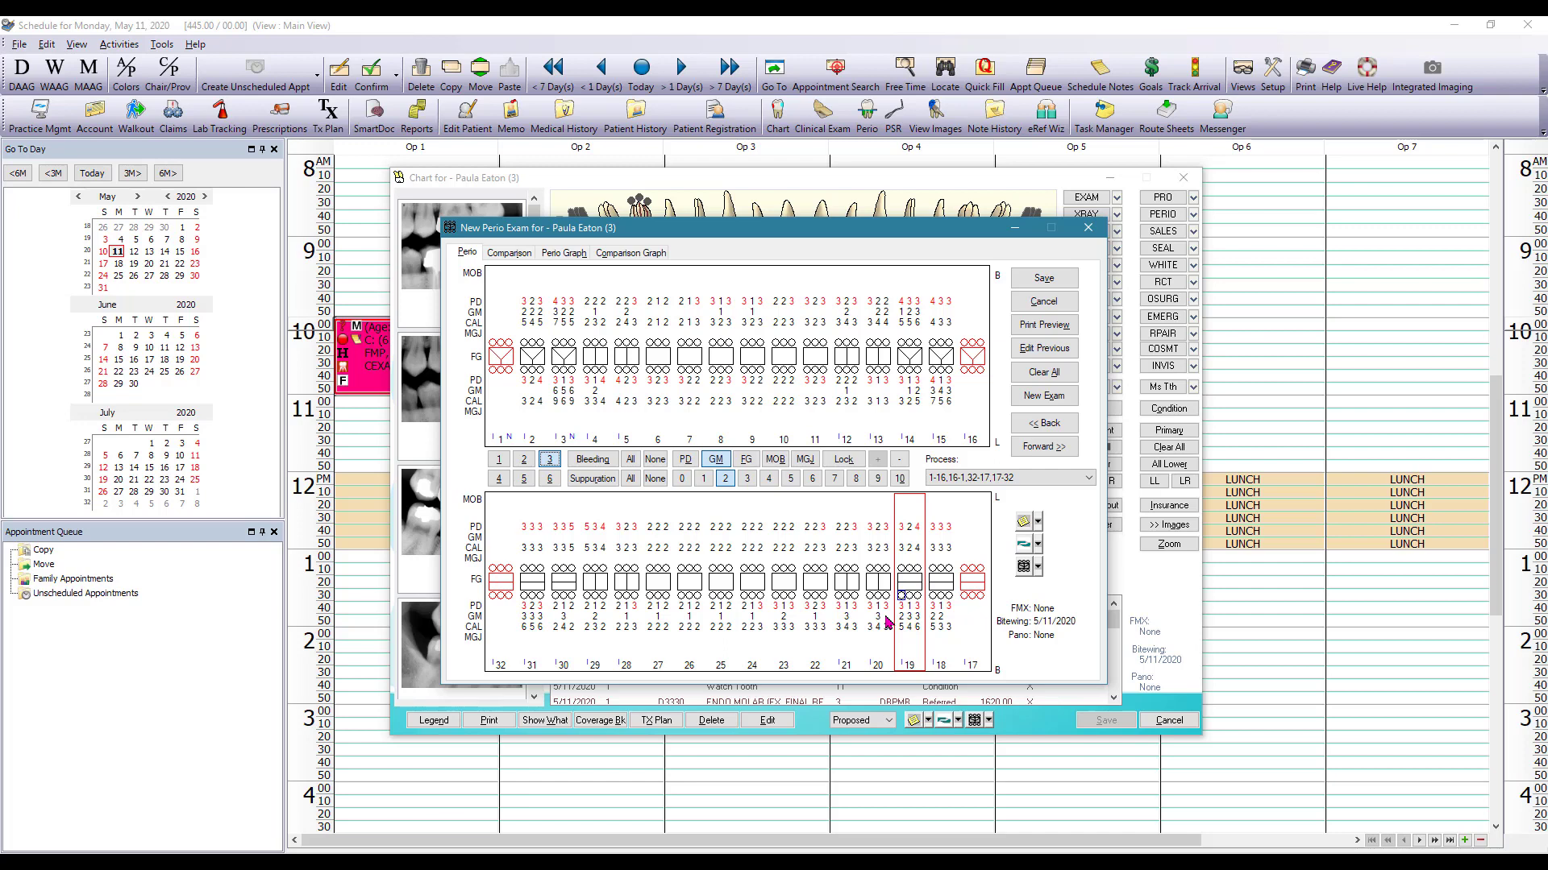
Mark bleeding at the middle and mesial buccal sites of tooth 2 and the distal buccal site of tooth 3
{"action": "left_click", "coordinate": [593, 460]}
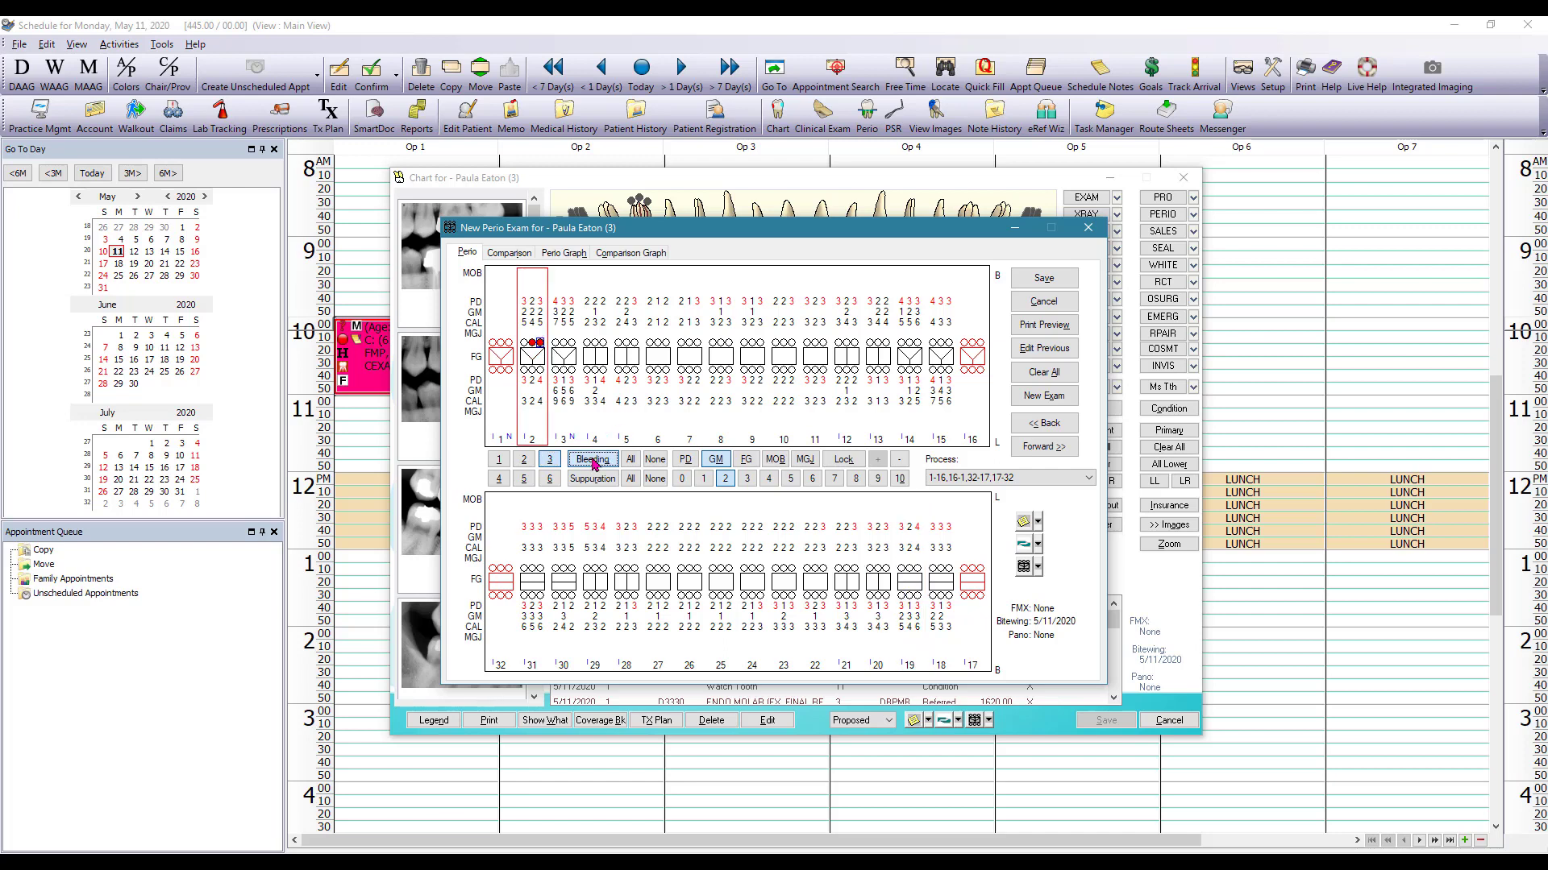
{"action": "left_click", "coordinate": [558, 344]}
{"action": "left_click", "coordinate": [560, 345]}
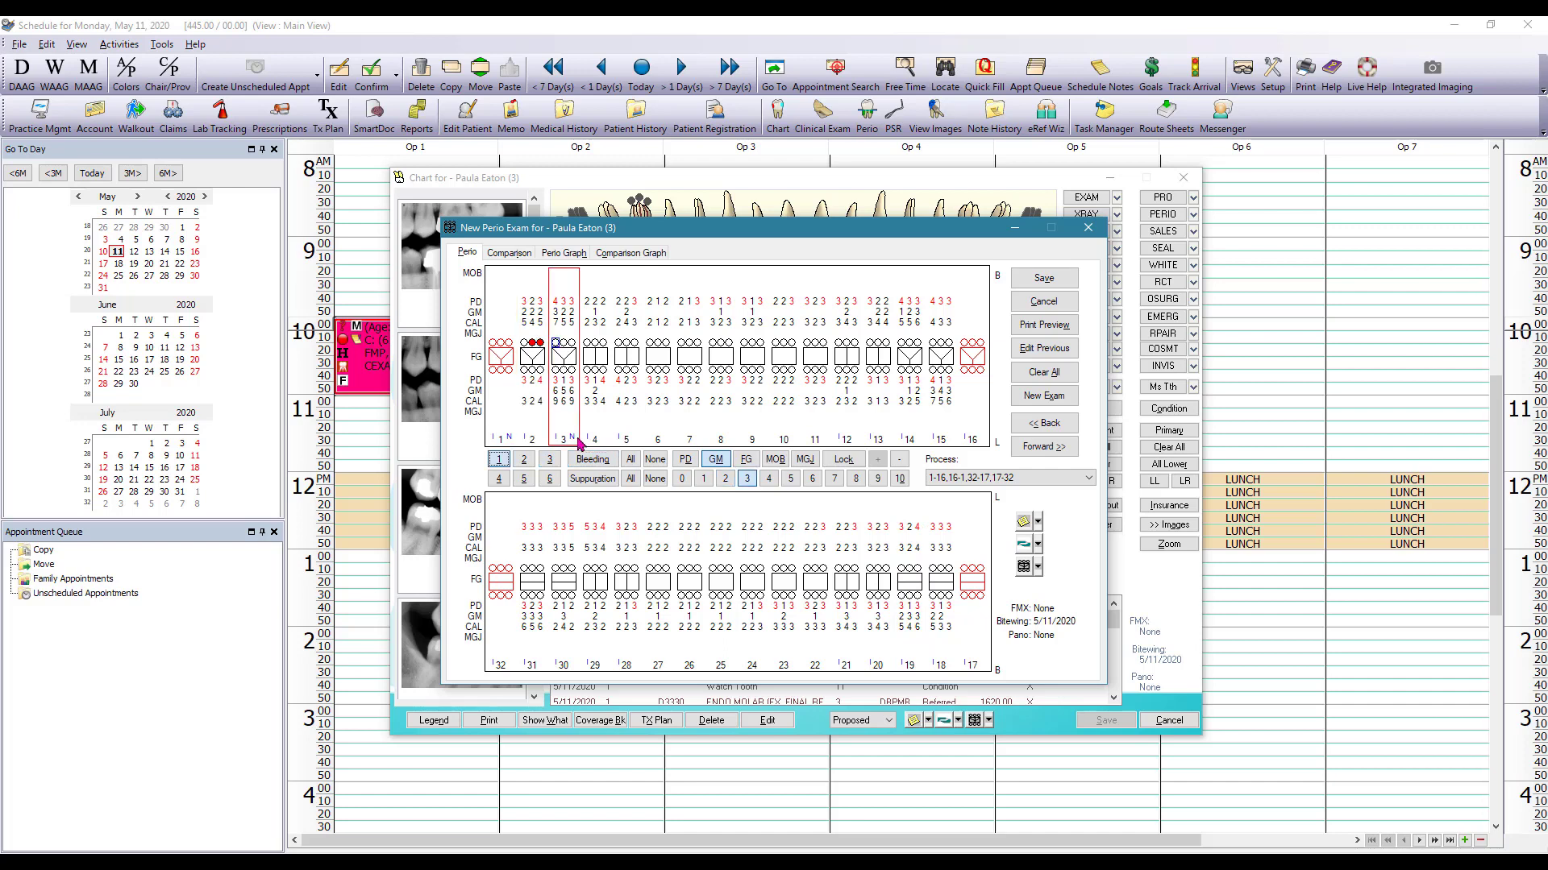
{"action": "left_click", "coordinate": [597, 460]}
Lock bleeding entry and mark both outer buccal sites of teeth 10 and 11 and the mesial buccal sites of teeth 14 and 15
{"action": "left_click", "coordinate": [850, 460]}
{"action": "left_click", "coordinate": [776, 344]}
{"action": "left_click", "coordinate": [792, 344]}
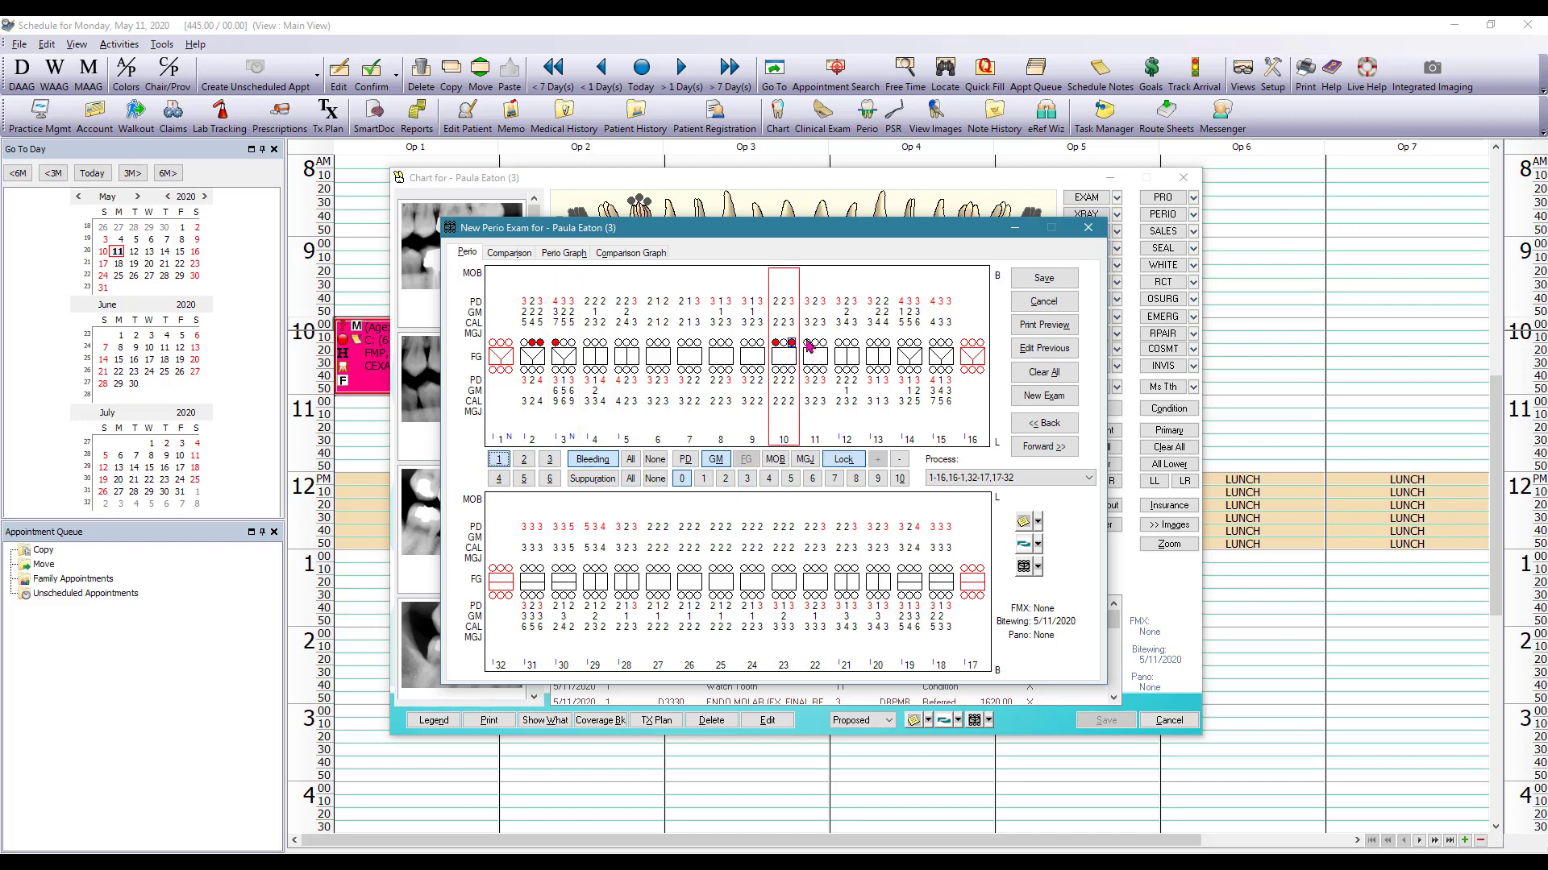
{"action": "left_click", "coordinate": [808, 343]}
{"action": "left_click", "coordinate": [823, 344]}
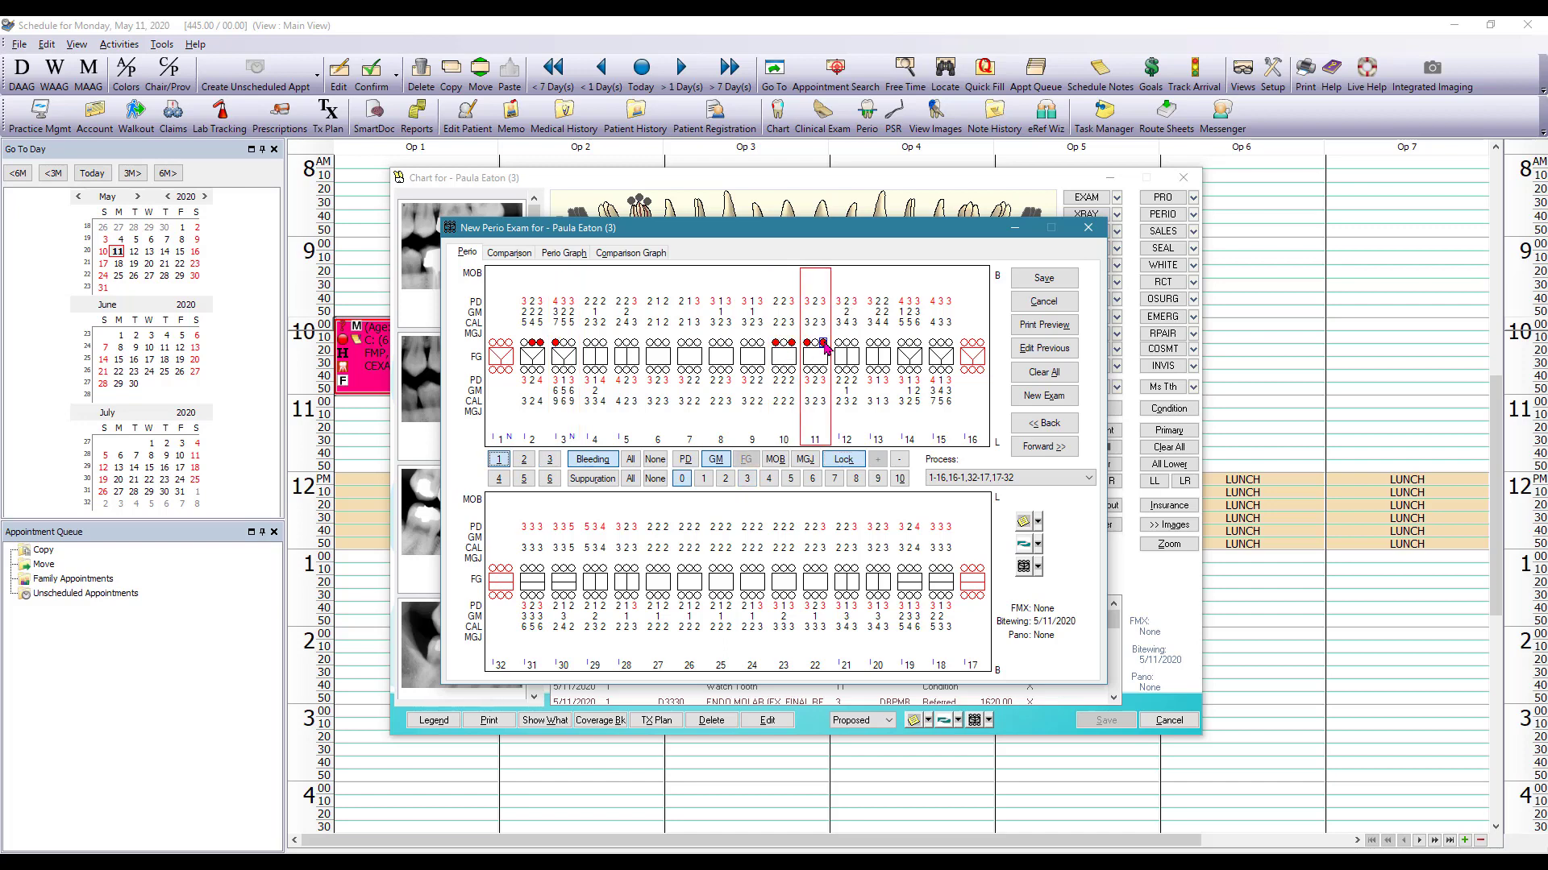
{"action": "left_click", "coordinate": [901, 344]}
{"action": "left_click", "coordinate": [933, 344]}
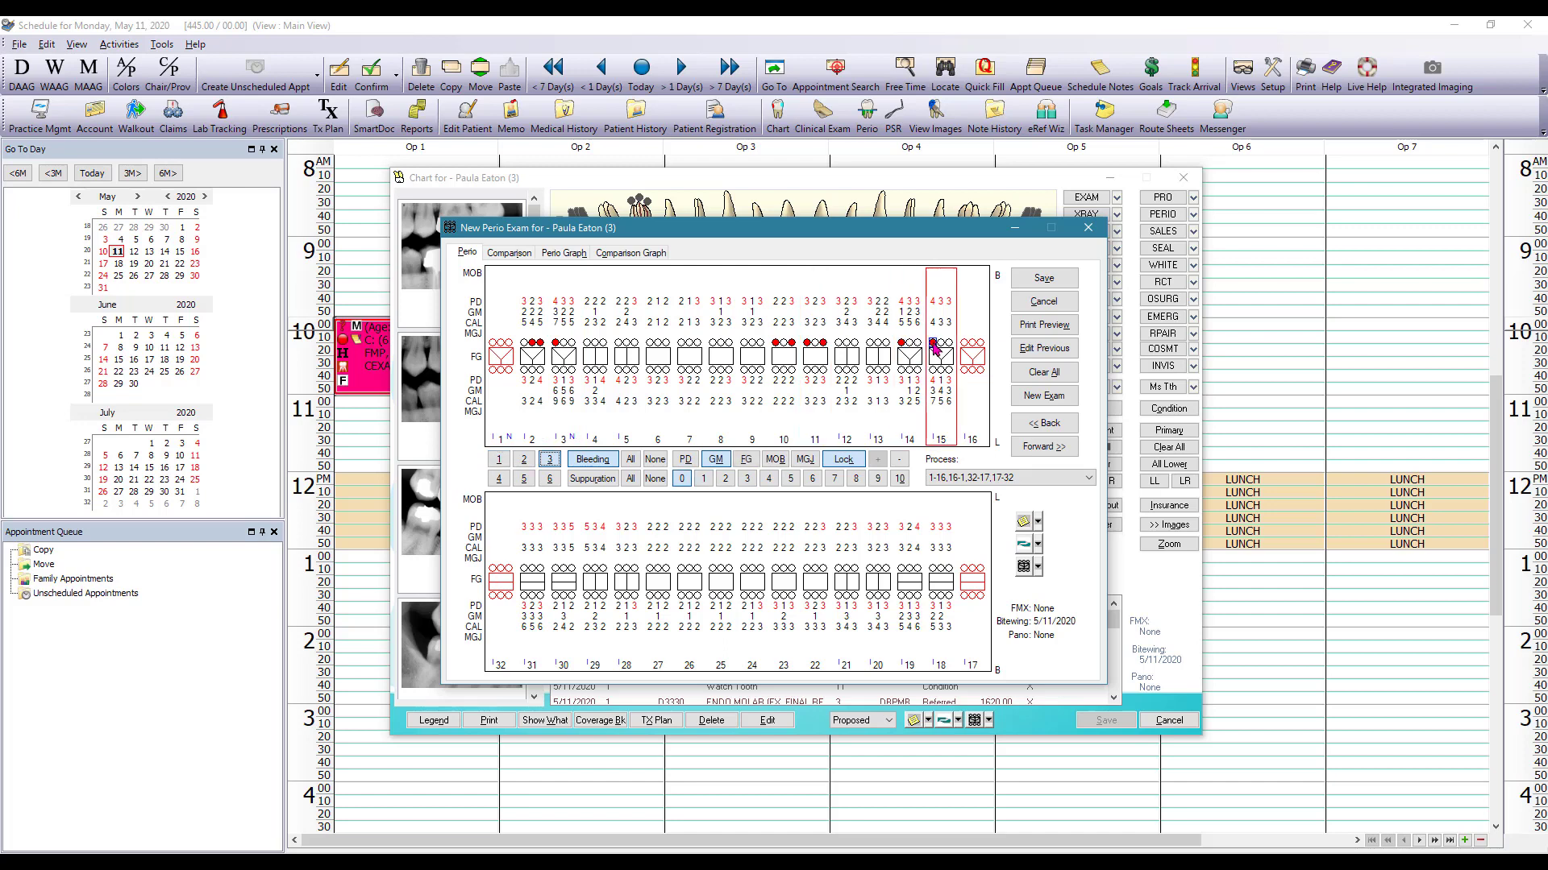
Mark the remaining bleeding sites from the mesial lingual site of tooth 15 through the mesial and middle lingual sites of tooth 31, and save the exam
{"action": "left_click", "coordinate": [932, 371]}
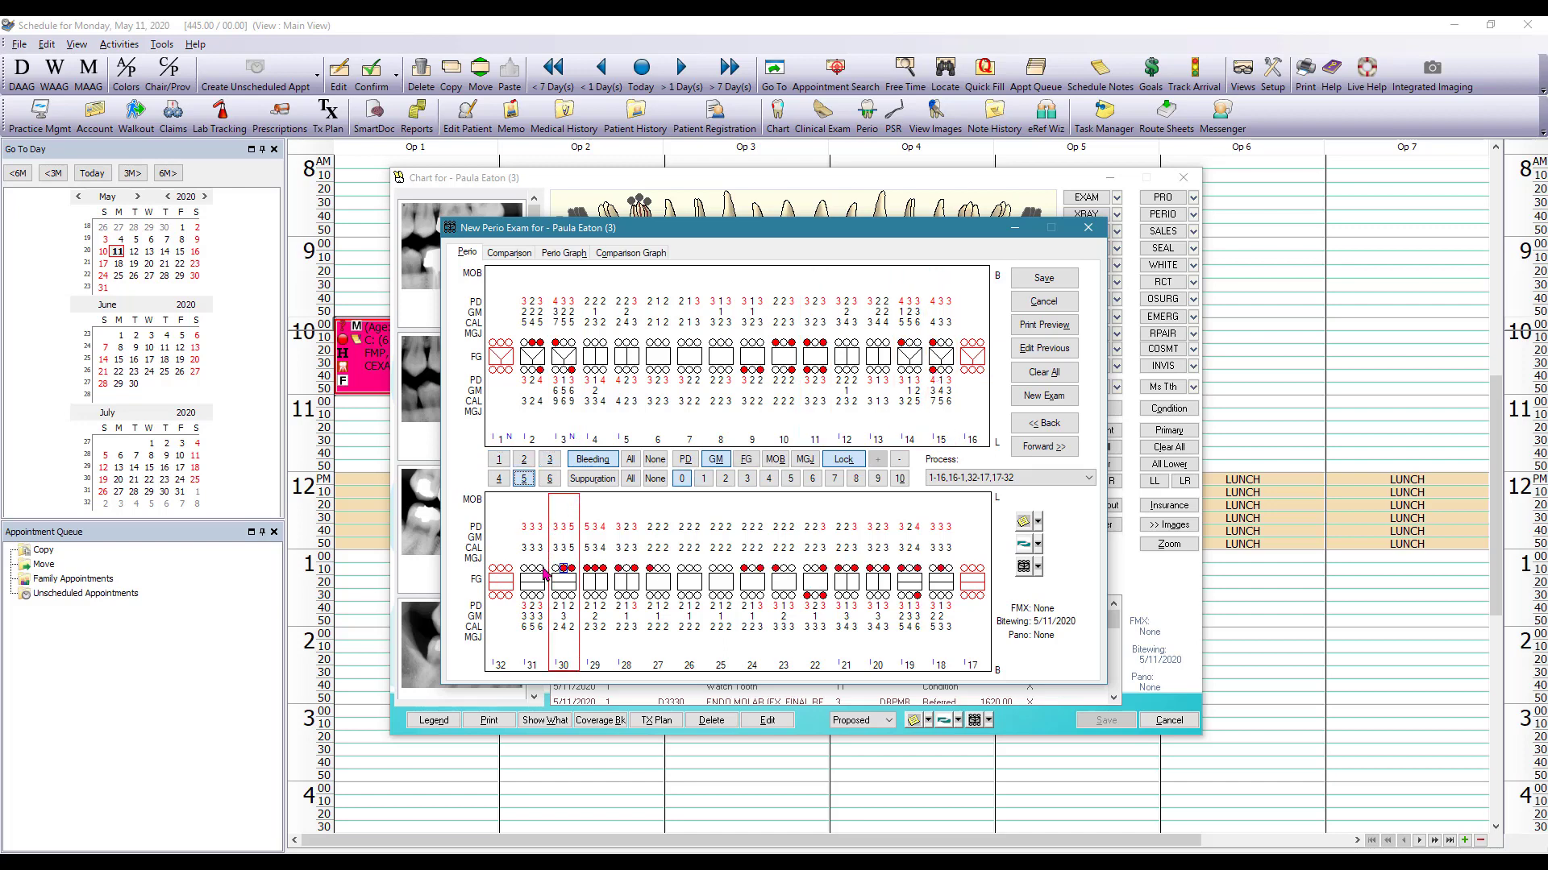
{"action": "left_click", "coordinate": [537, 569]}
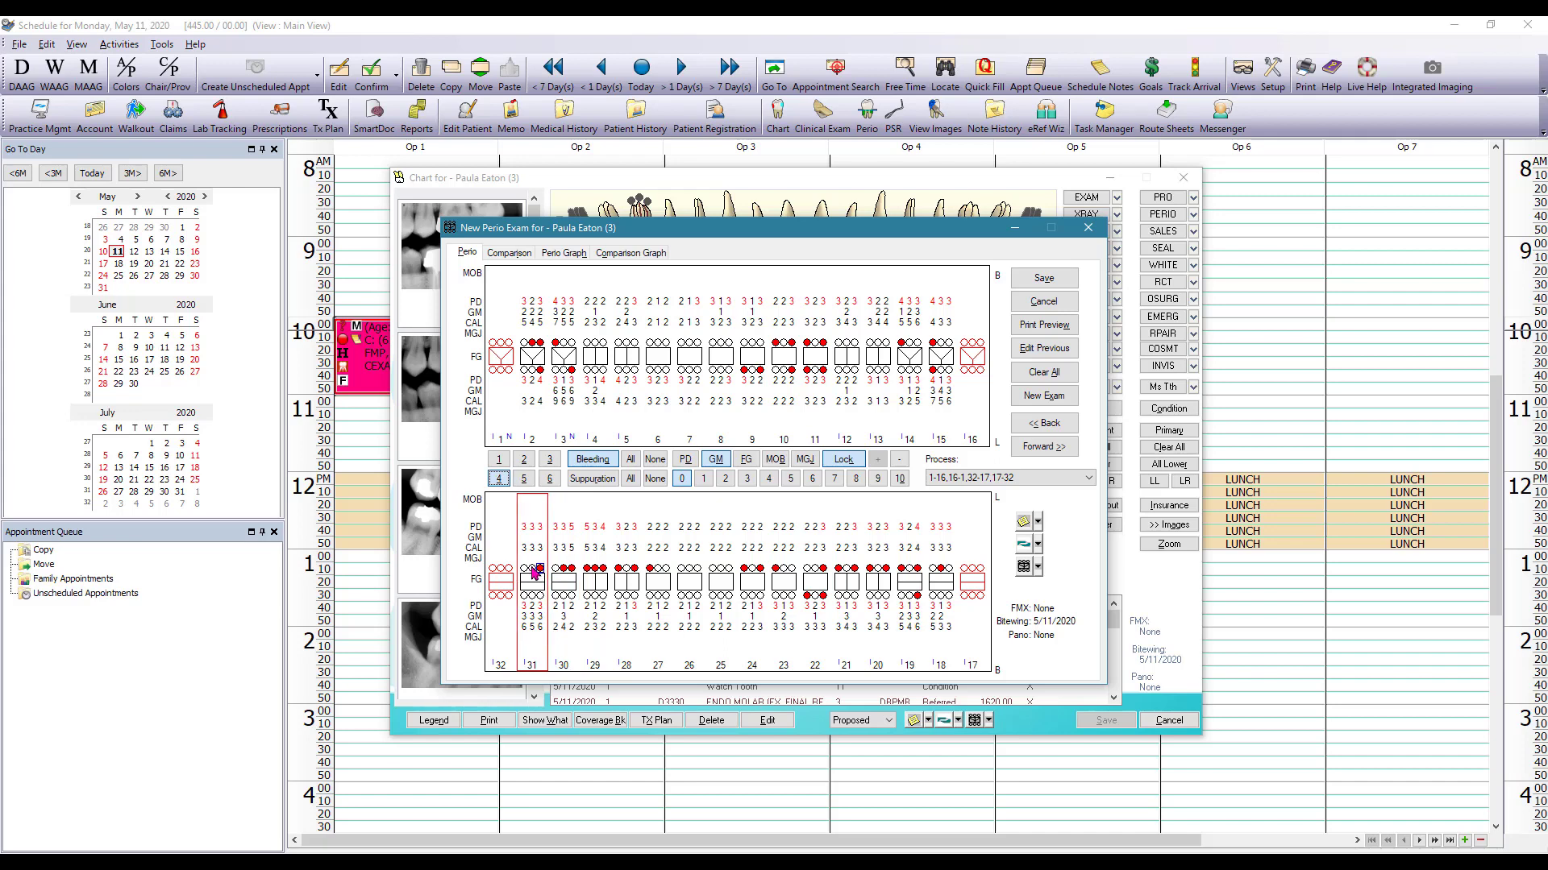
{"action": "left_click", "coordinate": [532, 569]}
{"action": "left_click", "coordinate": [1052, 281]}
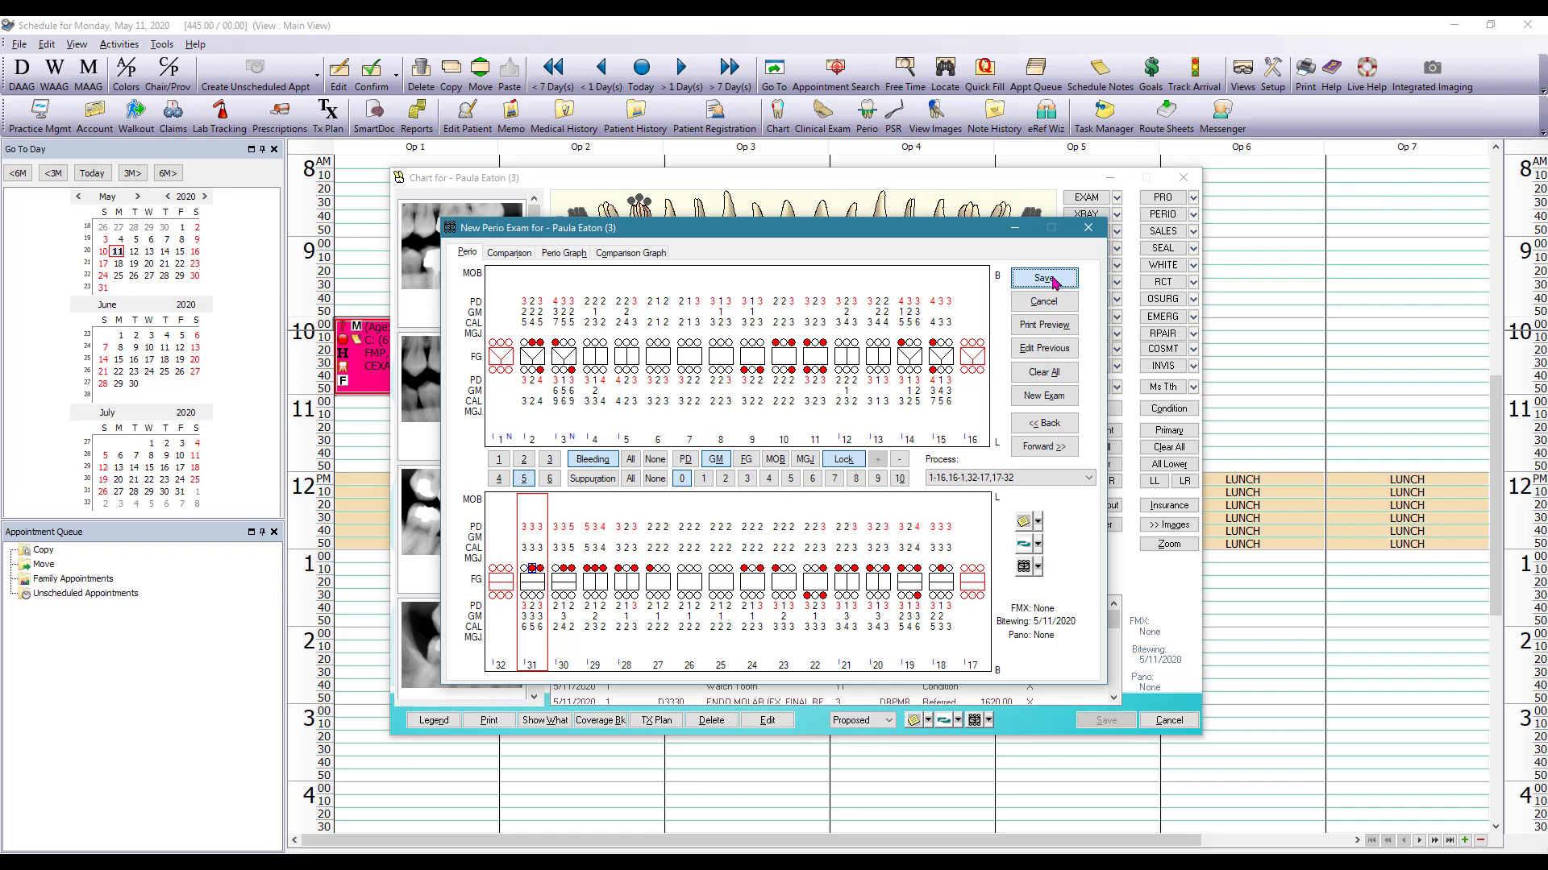